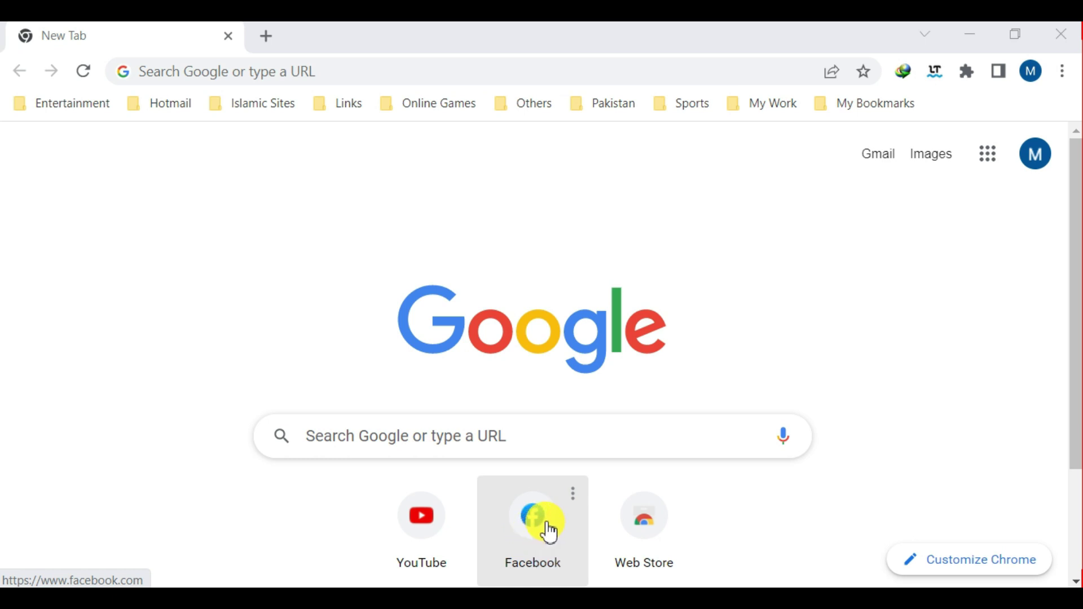
# Go to Facebook and open your own profile page from the home feed sidebar.
pyautogui.click(549, 532)
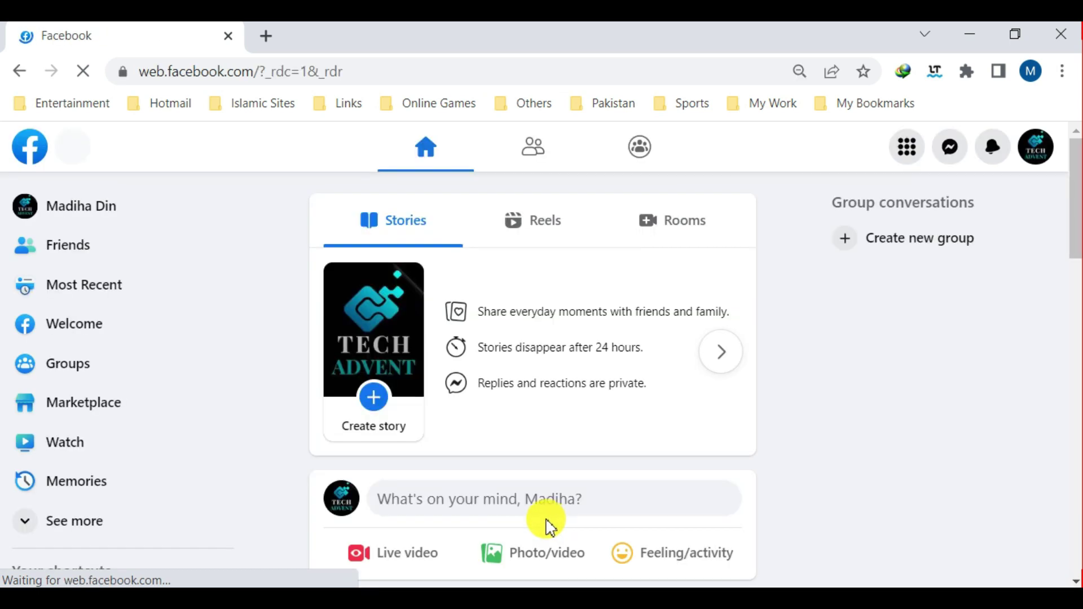
pyautogui.click(66, 218)
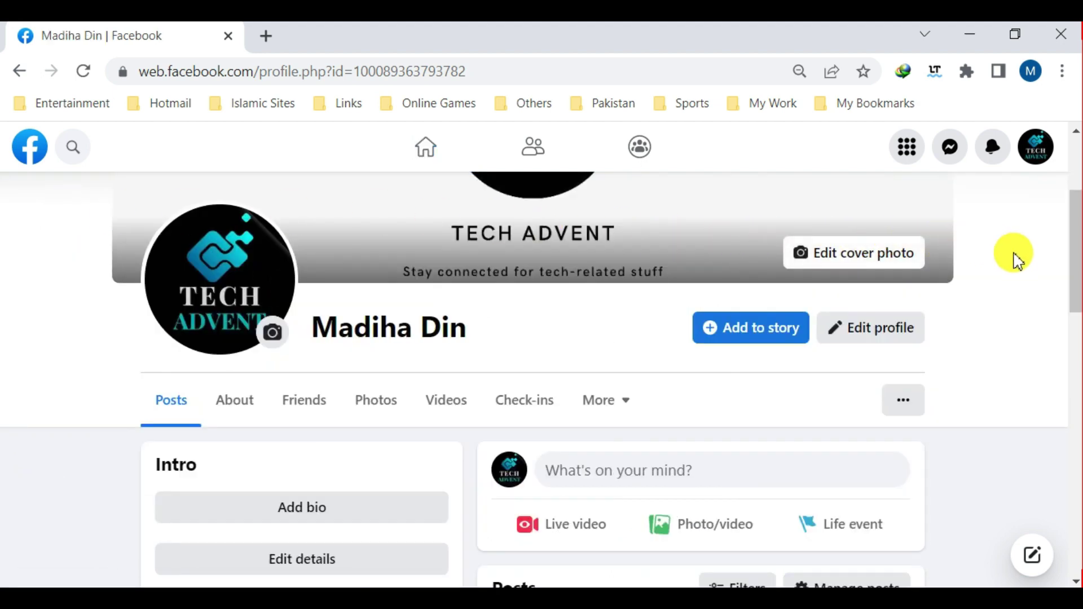
pyautogui.scroll(3, 1016, 258)
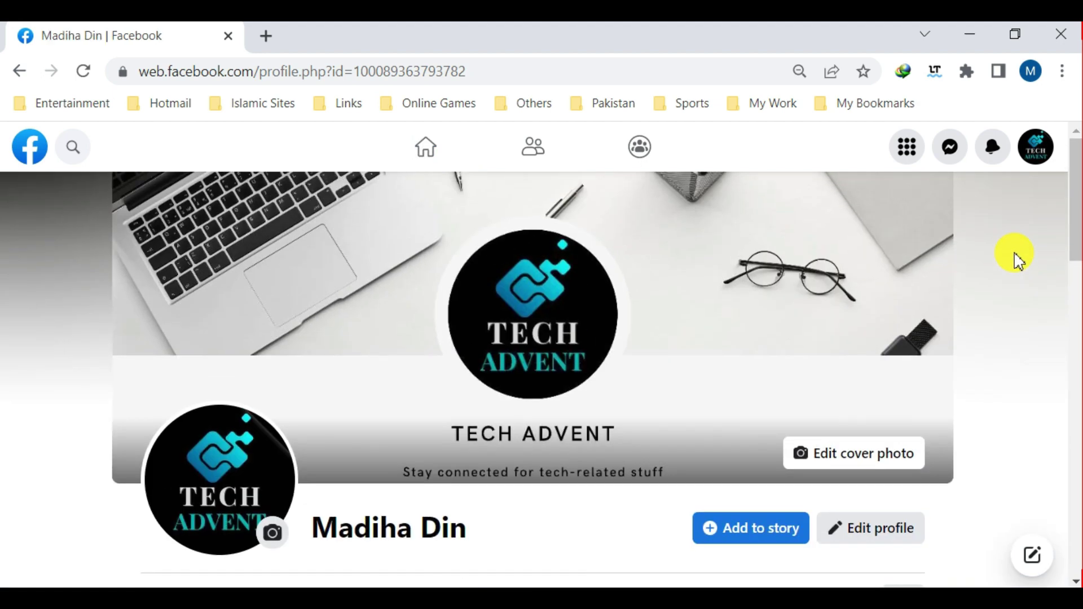
# Open Settings from the account menu's Settings & privacy options.
pyautogui.click(1042, 161)
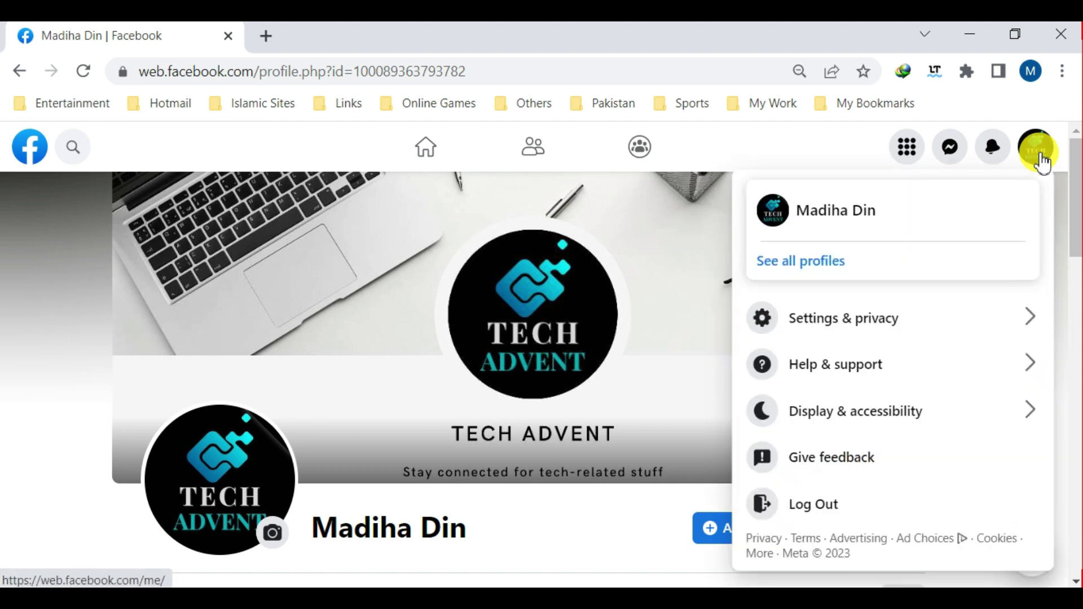
pyautogui.click(910, 329)
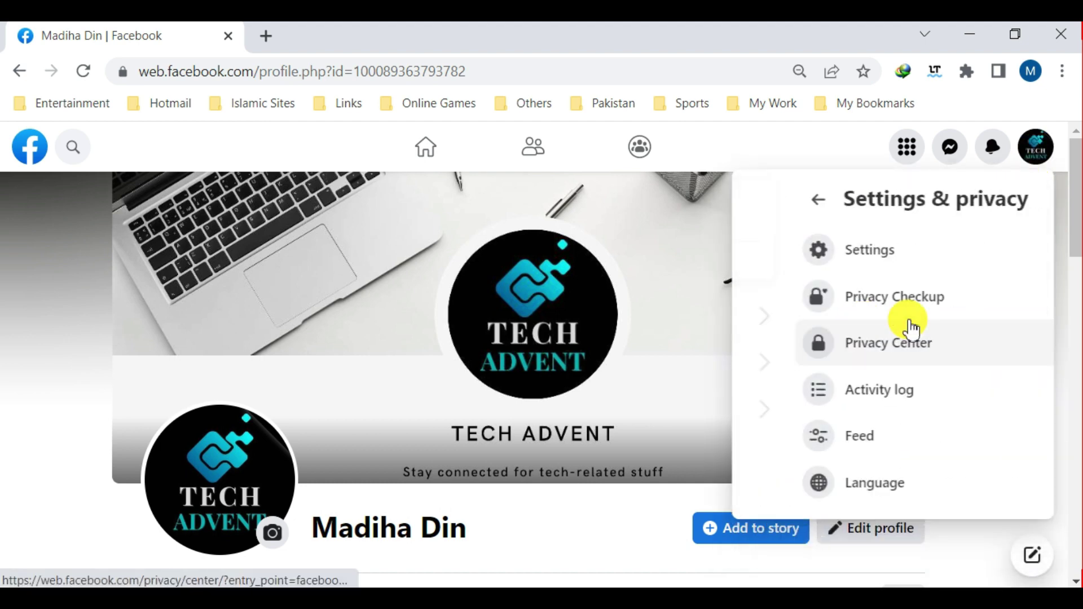
pyautogui.click(870, 256)
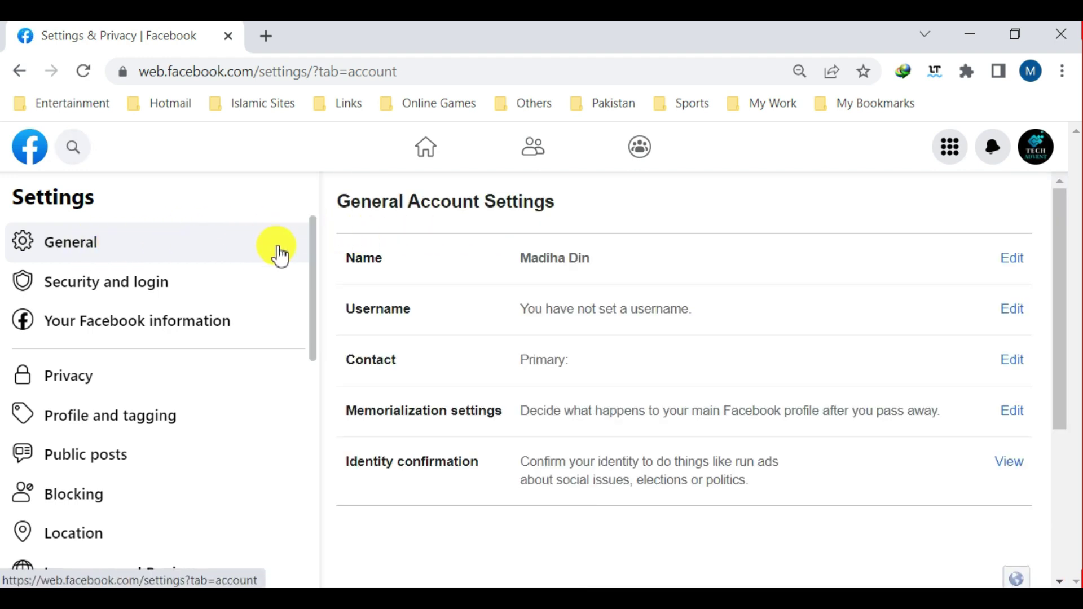
pyautogui.moveTo(639, 313)
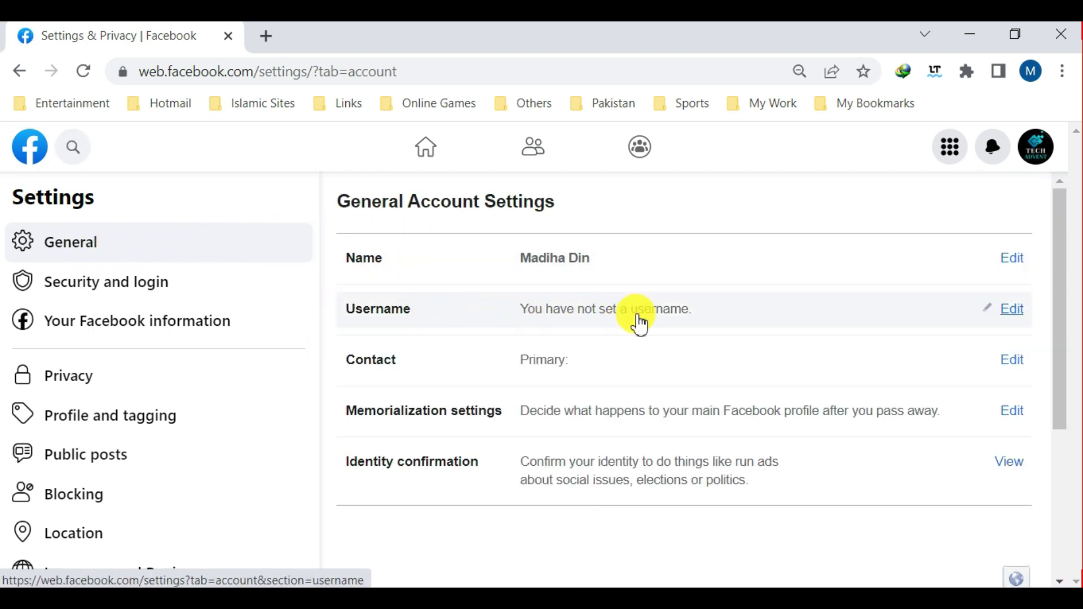
# Start editing the Username row and focus the username box for techadvent19.
pyautogui.click(1015, 311)
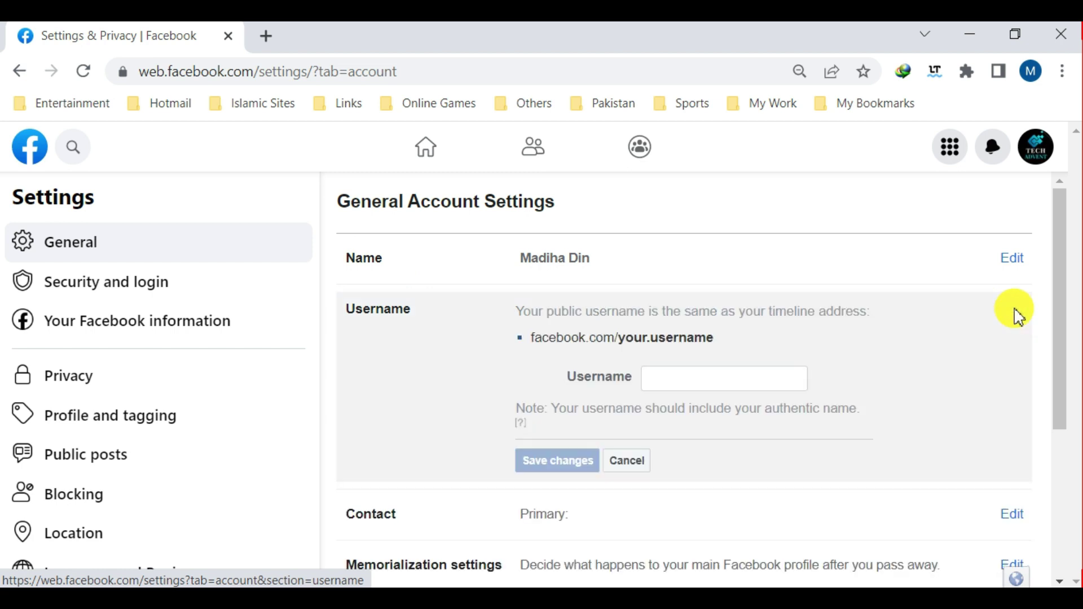
pyautogui.click(687, 379)
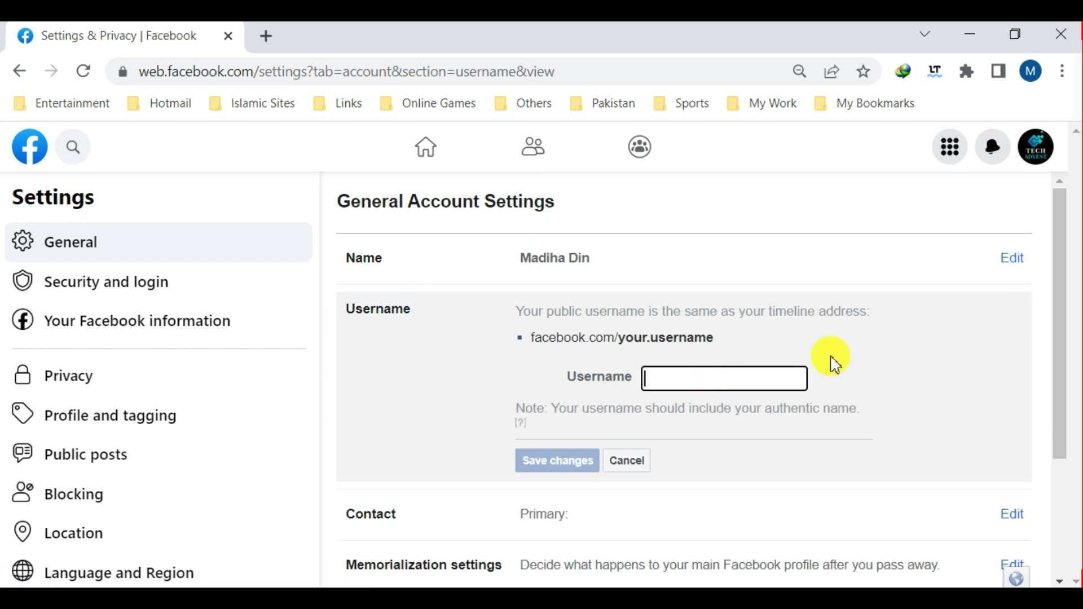
pyautogui.write('techad')
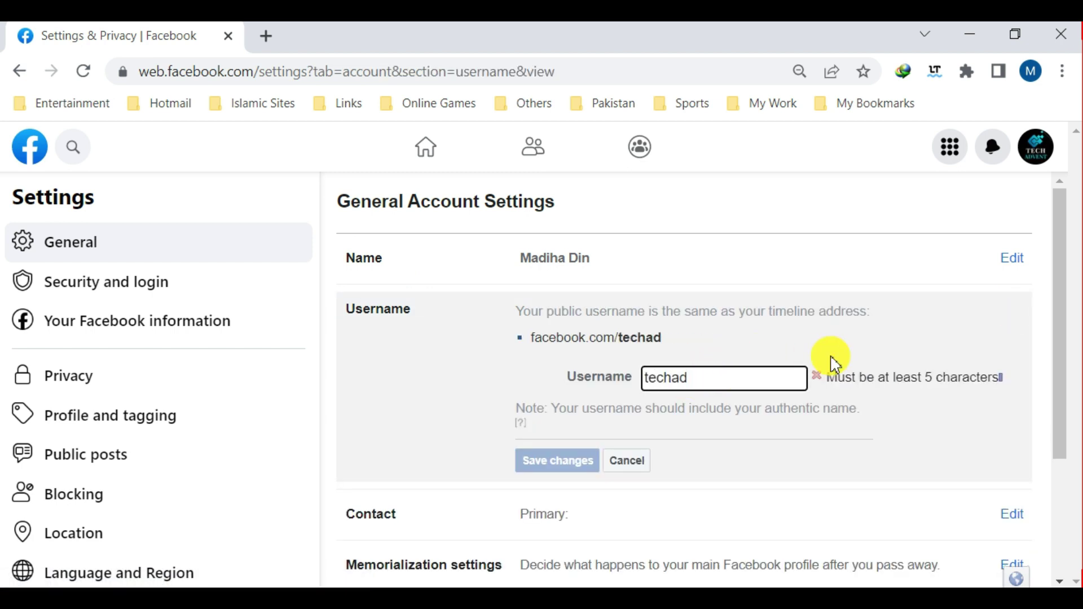
pyautogui.write('vent19')
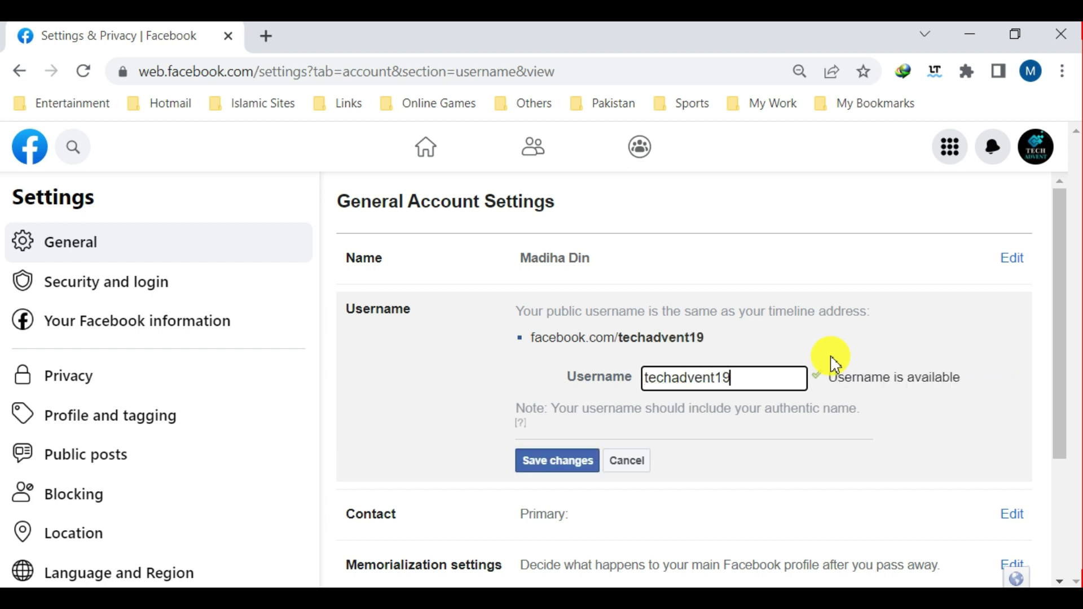
# Save the techadvent19 username, confirming with your password.
pyautogui.click(552, 463)
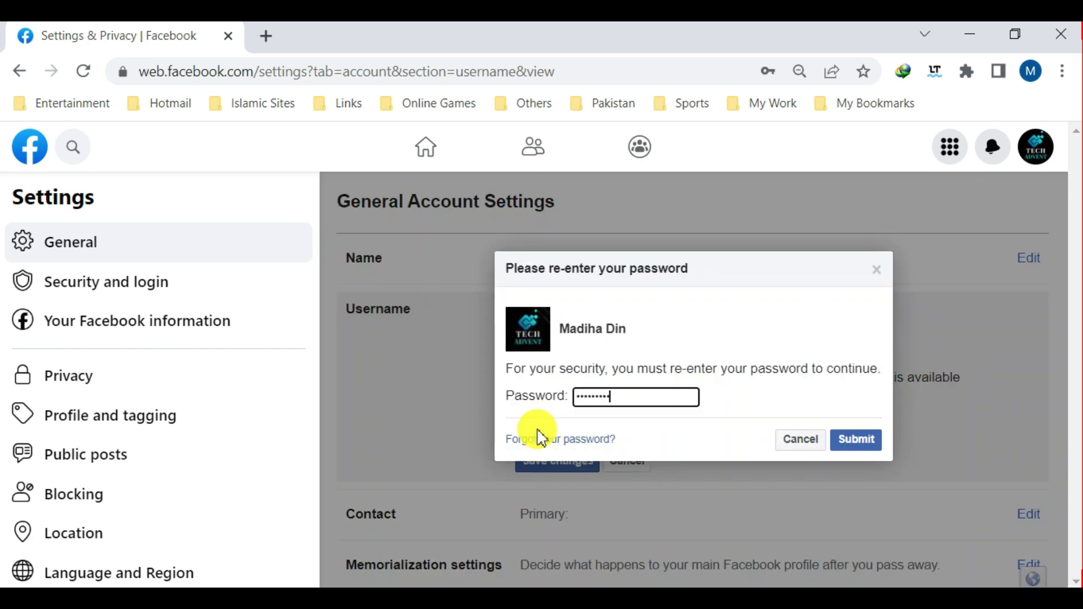
pyautogui.click(857, 440)
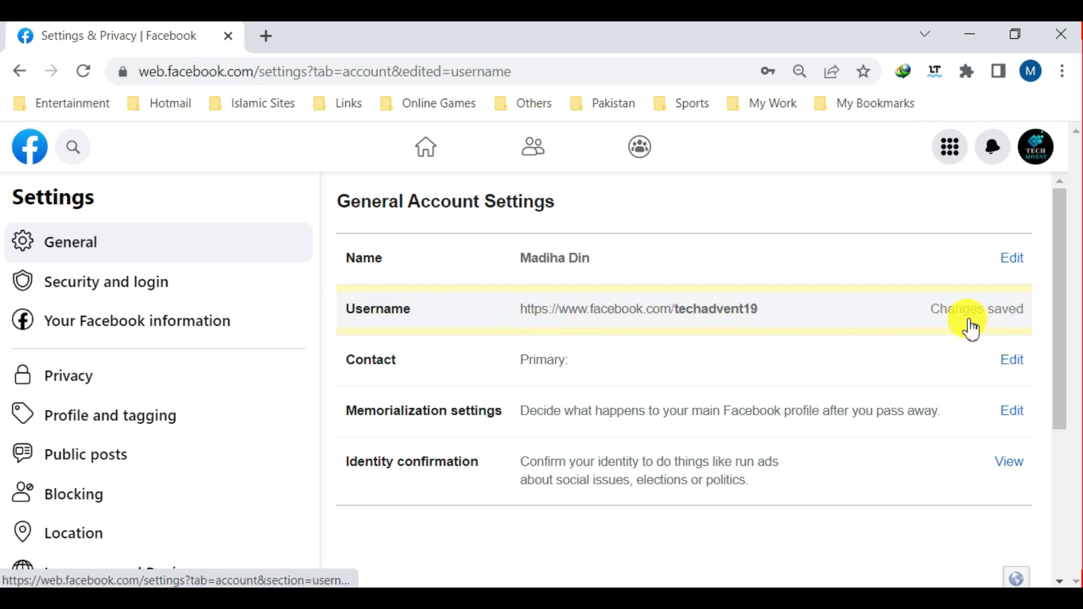
# Open your profile and select the address bar to show facebook.com/techadvent19.
pyautogui.click(1041, 148)
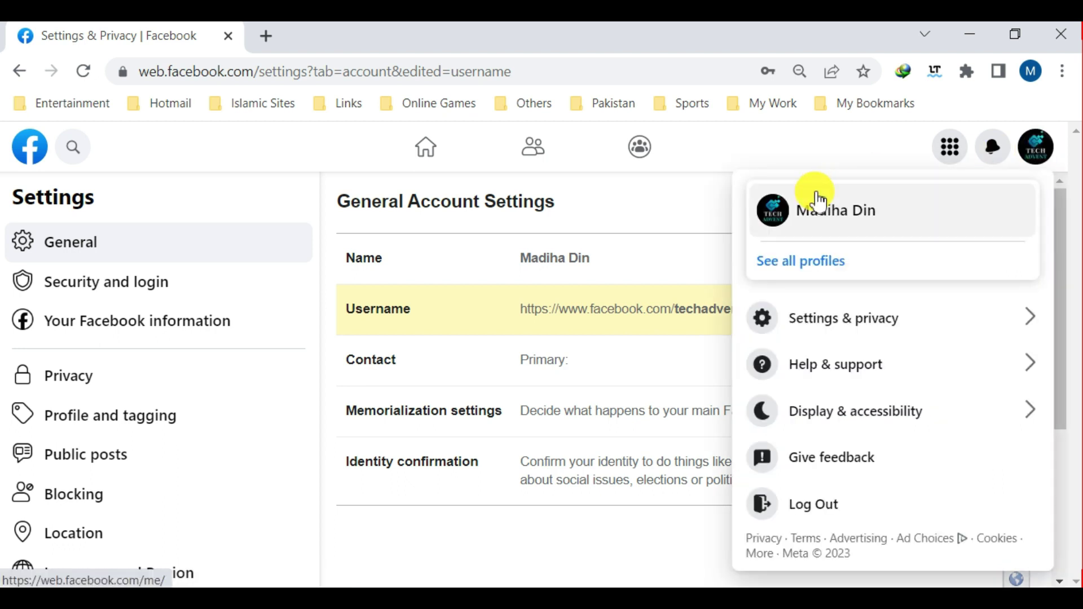
pyautogui.click(789, 210)
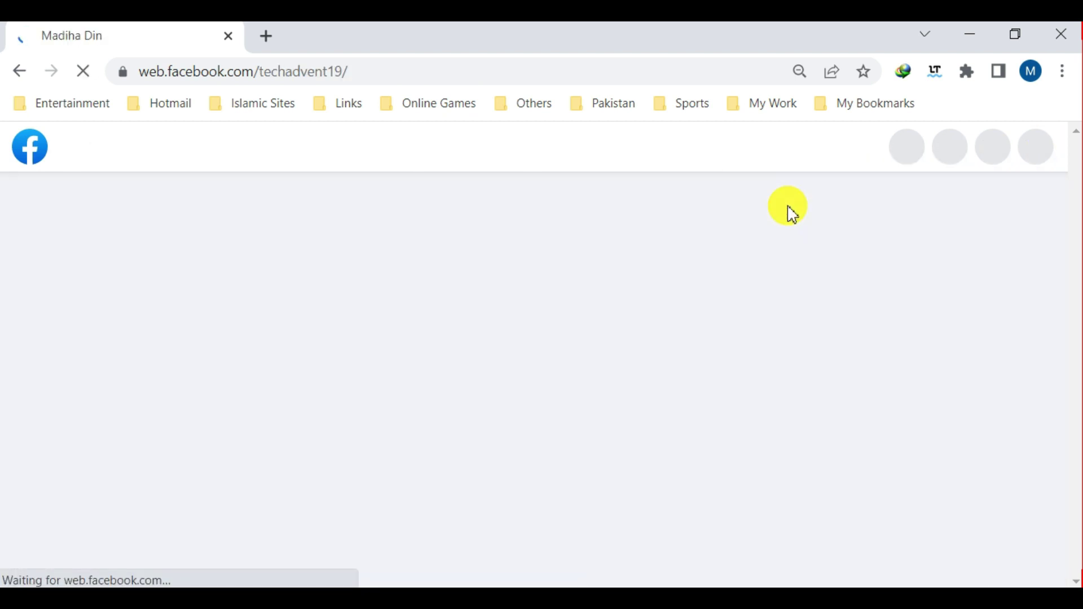
pyautogui.scroll(-2, 267, 179)
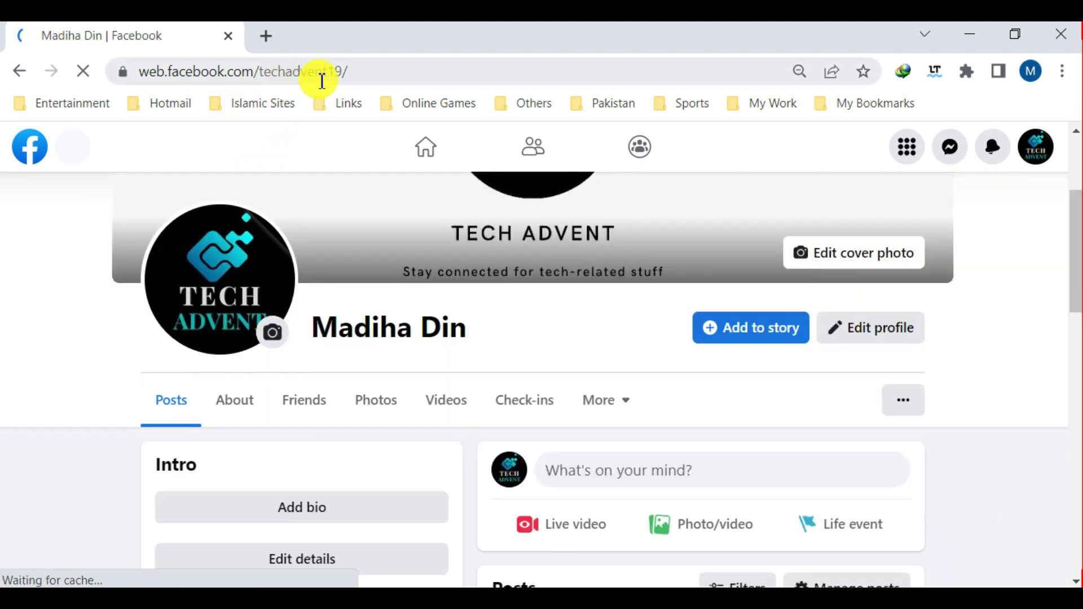
pyautogui.click(359, 73)
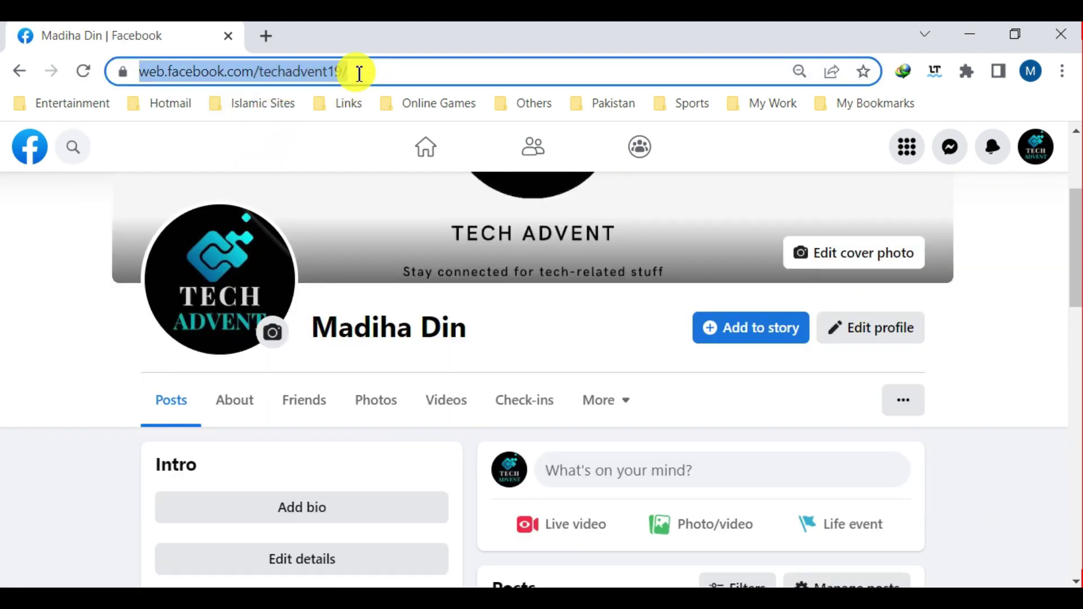